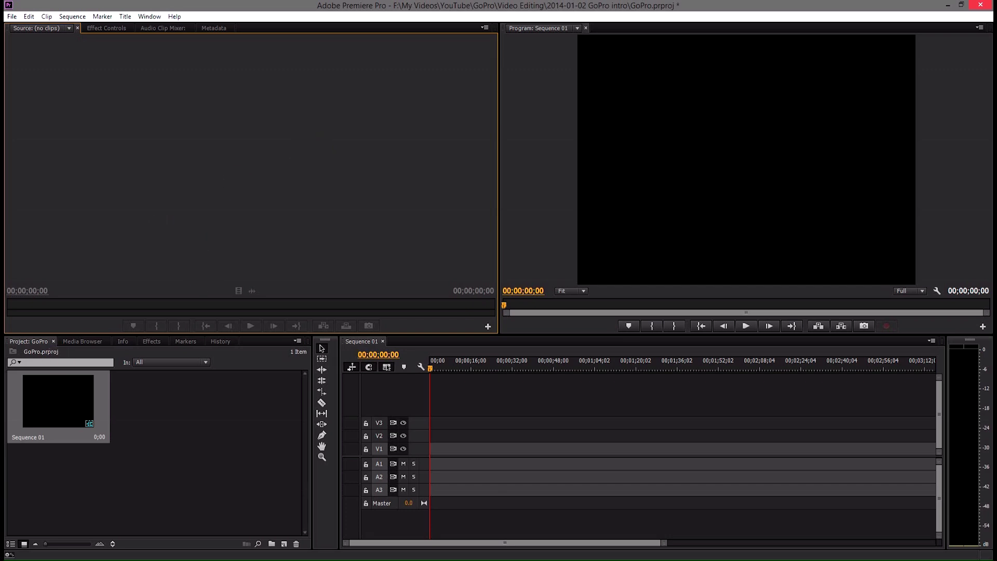
# Switch from Premiere Pro to GoPro Studio's Edit step with GOPR0005.AVI and GOPR0164.AVI loaded
pyautogui.hotkey('alt', 'Tab')
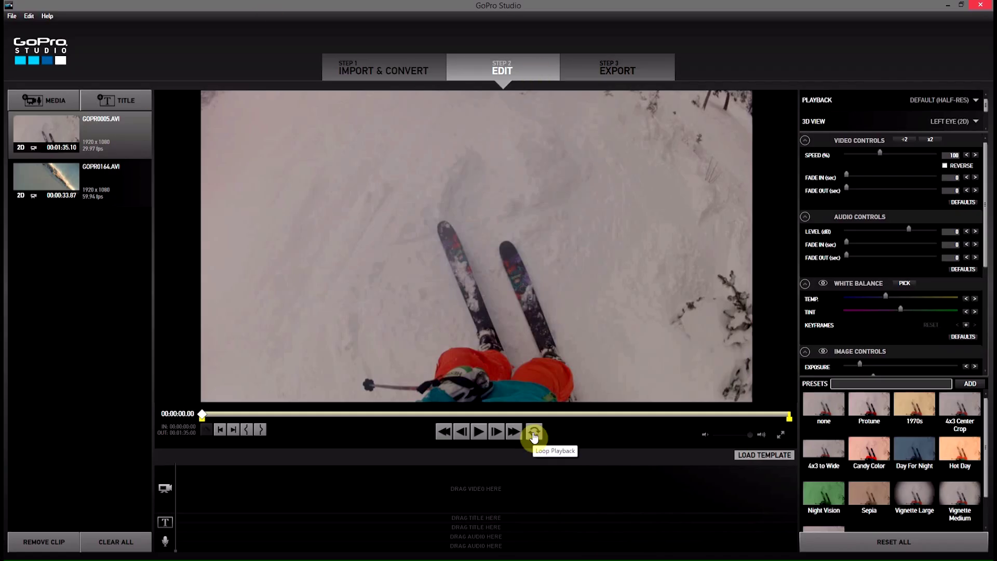
pyautogui.click(948, 5)
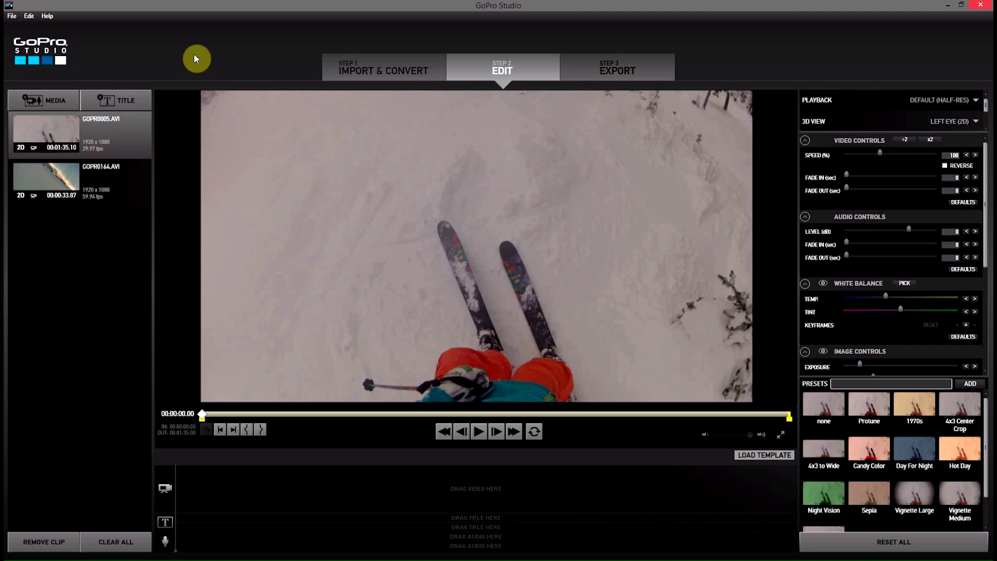
pyautogui.moveTo(300, 4); pyautogui.dragTo(372, 376)
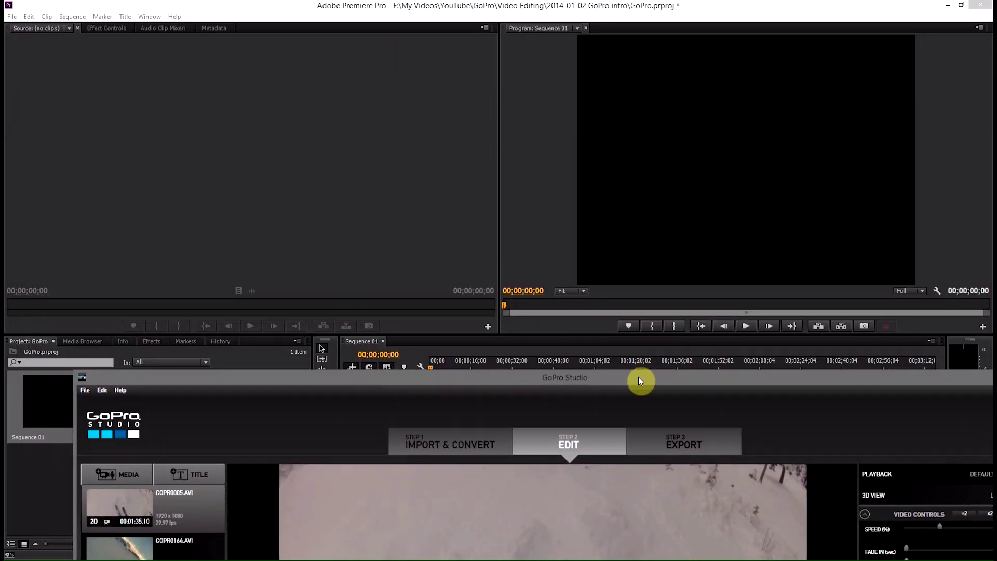
pyautogui.moveTo(634, 386); pyautogui.dragTo(580, 3)
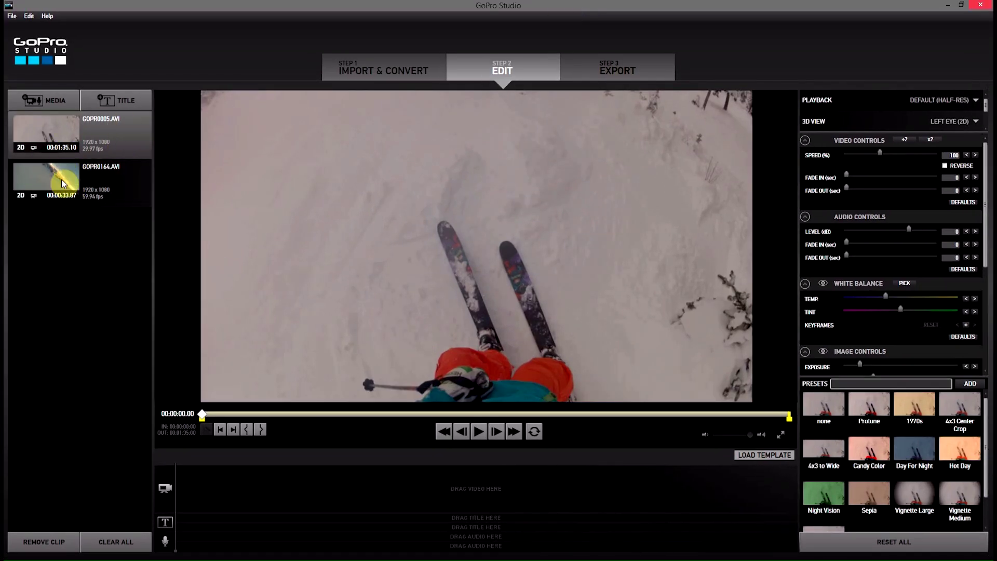
pyautogui.moveTo(300, 52); pyautogui.dragTo(525, 223)
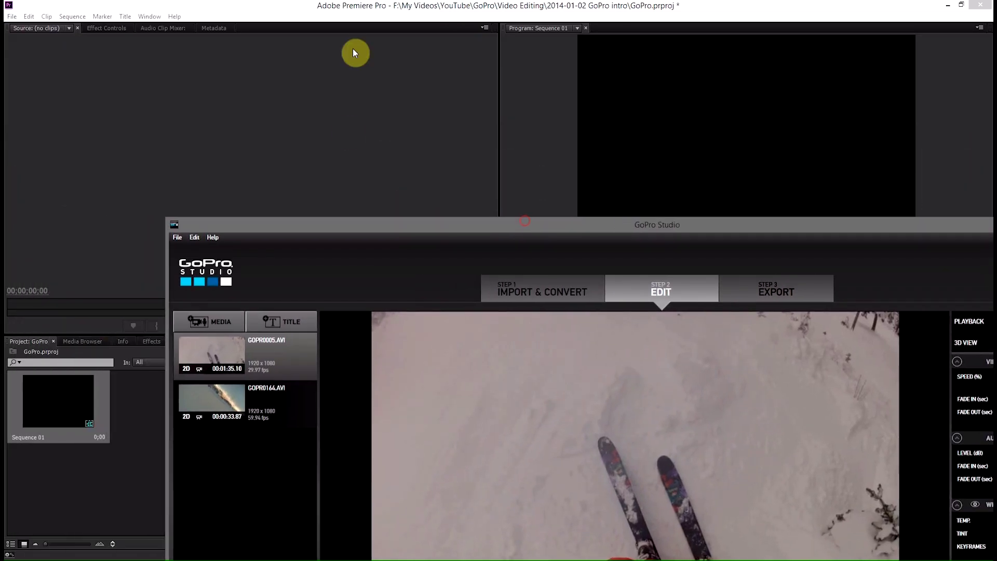
pyautogui.moveTo(459, 227); pyautogui.dragTo(327, 4)
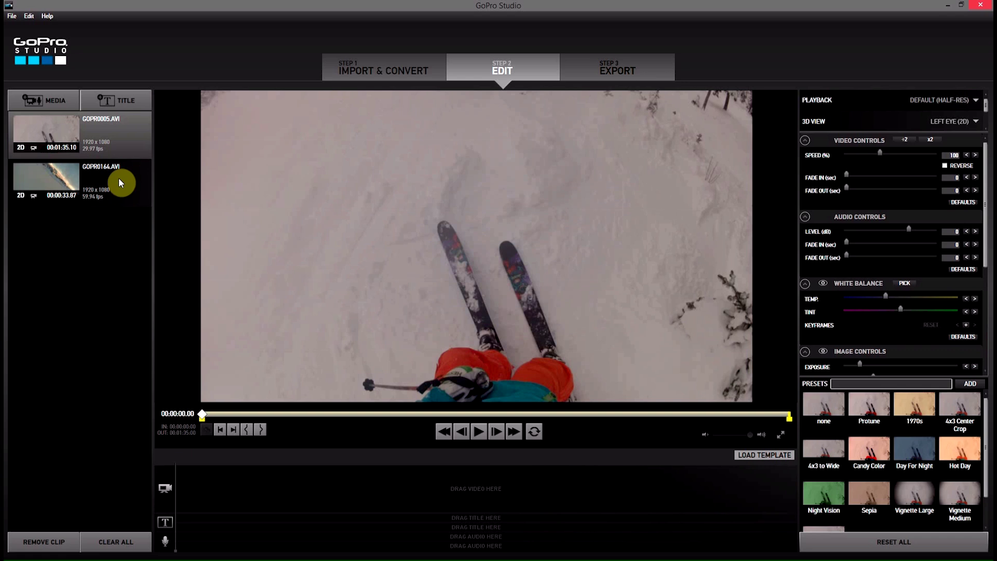
pyautogui.rightClick(76, 136)
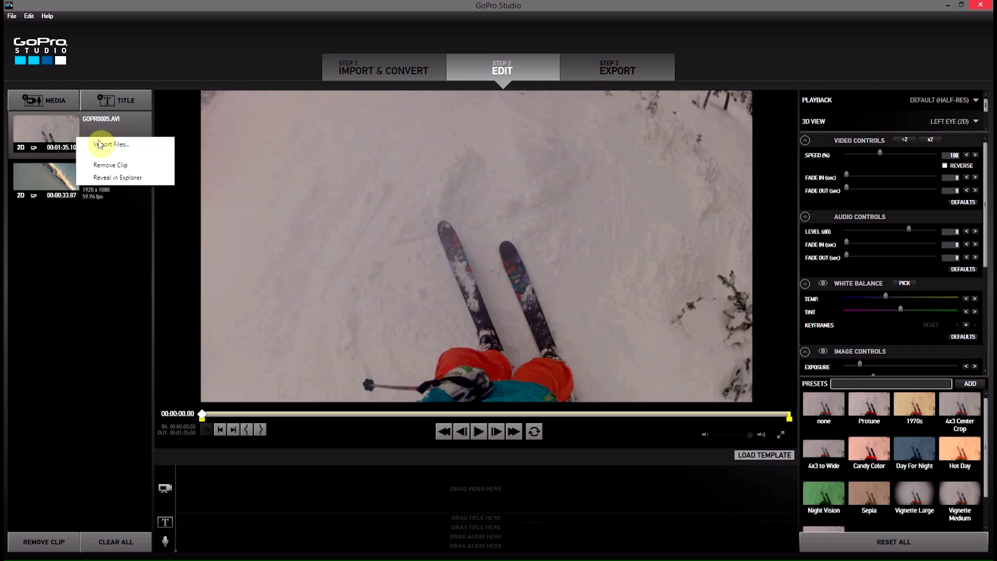
# Reveal the first clip's converted AVI in File Explorer, narrow the navigation pane, and minimize GoPro Studio
pyautogui.click(135, 178)
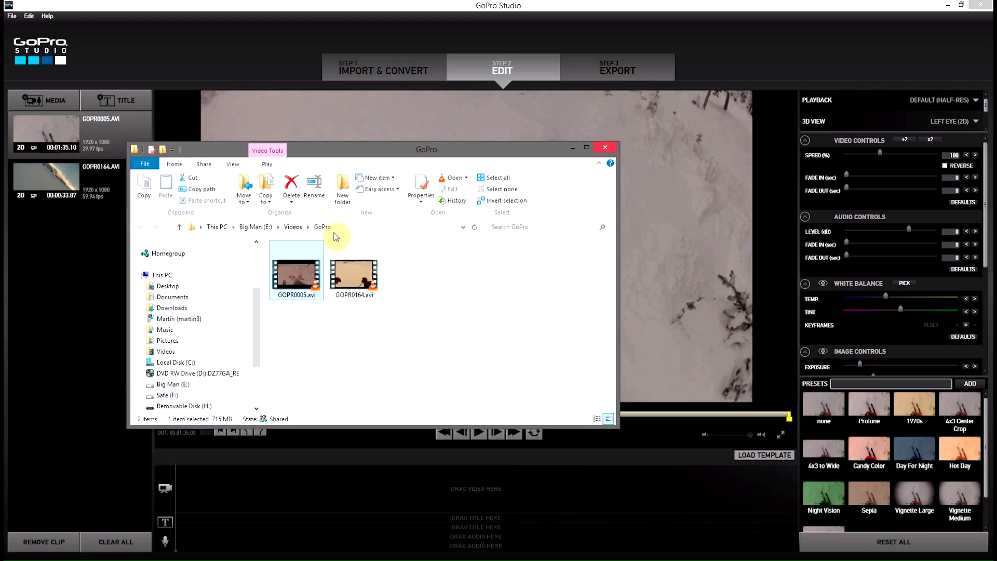
pyautogui.click(260, 332)
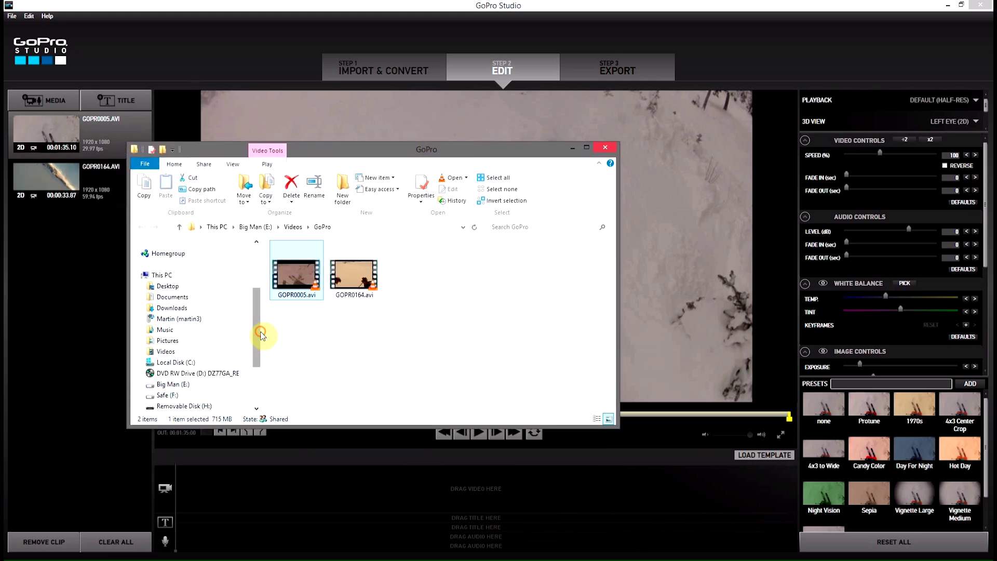
pyautogui.moveTo(261, 323); pyautogui.dragTo(123, 329)
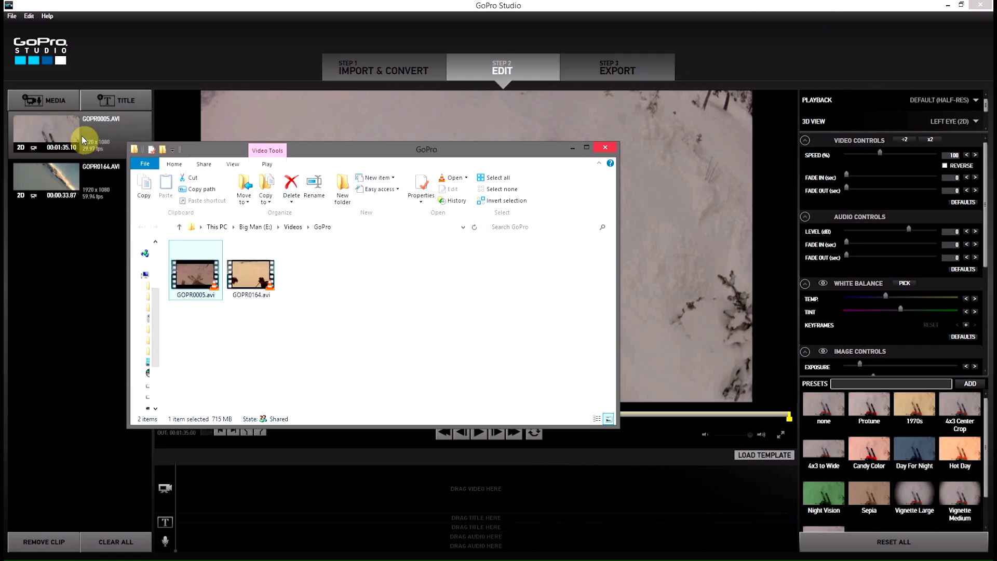
pyautogui.click(947, 5)
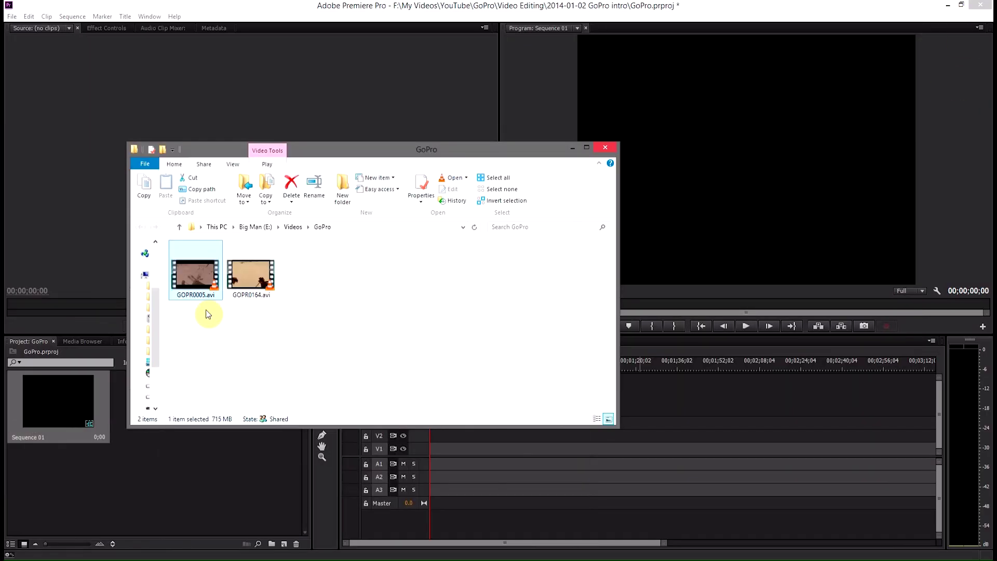
# Drop GOPR0005.avi and GOPR0164.avi onto Sequence 01, match the sequence settings, and scrub through
pyautogui.moveTo(374, 274); pyautogui.dragTo(156, 483)
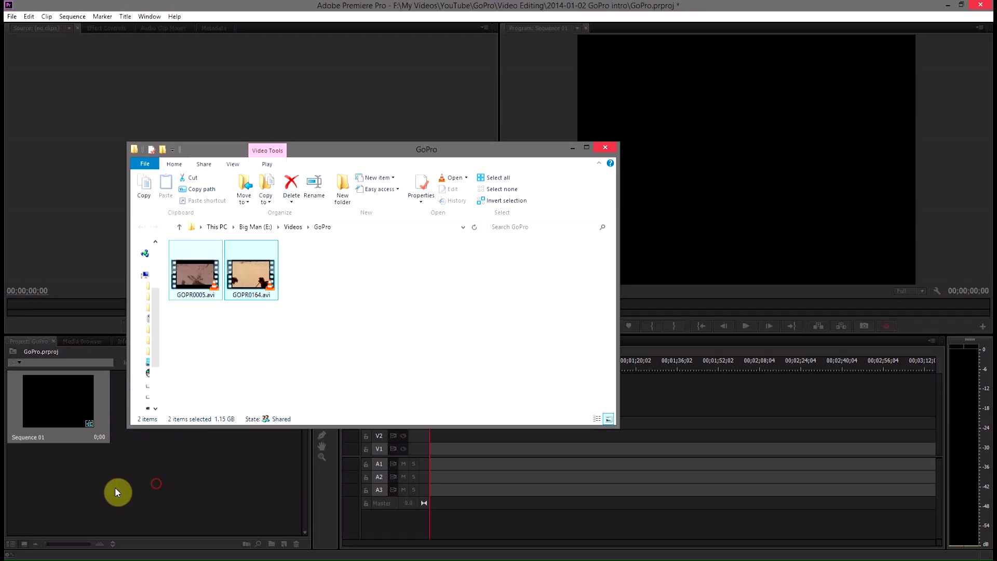
pyautogui.click(573, 149)
pyautogui.moveTo(173, 414); pyautogui.dragTo(404, 460)
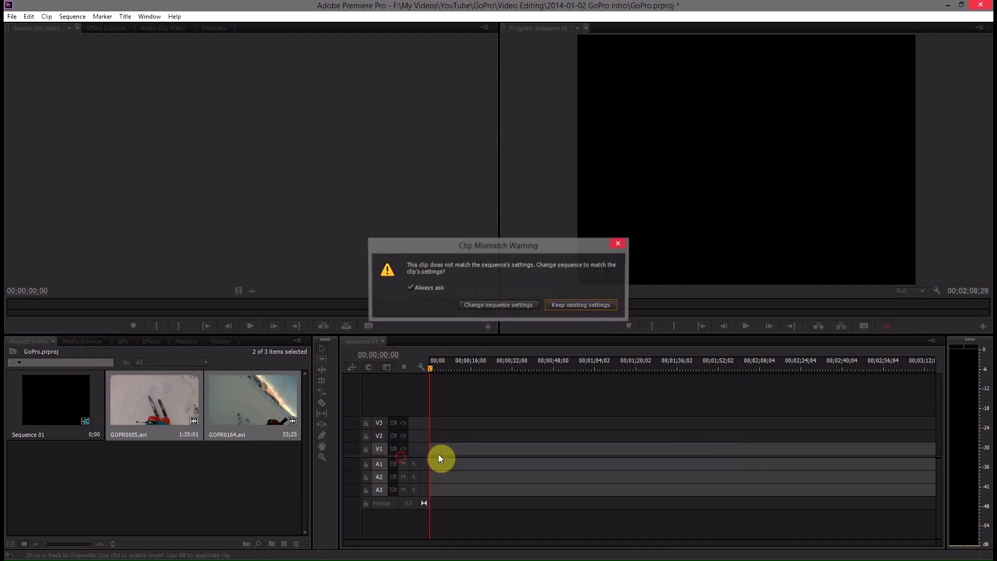
pyautogui.click(508, 307)
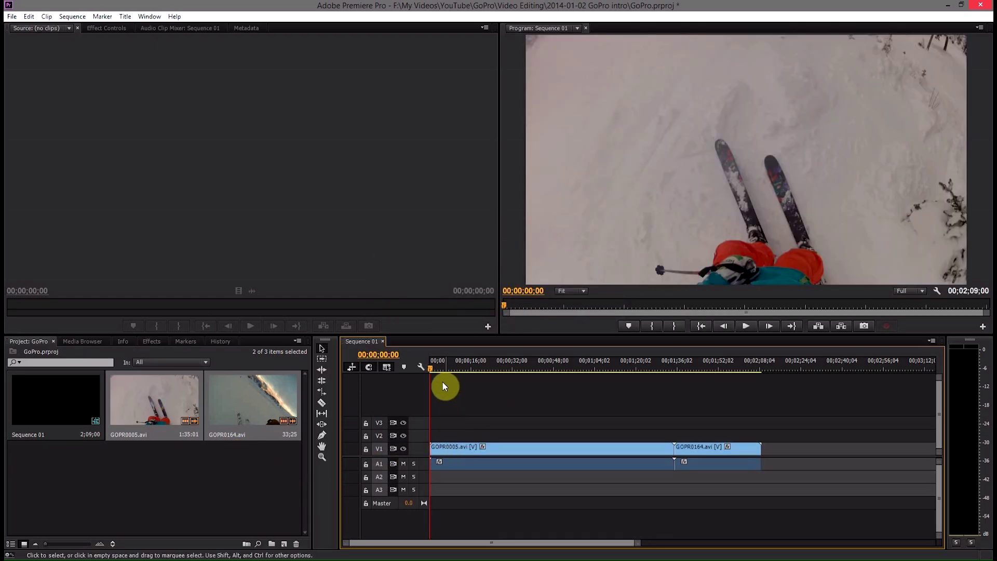
pyautogui.moveTo(446, 369); pyautogui.dragTo(690, 372)
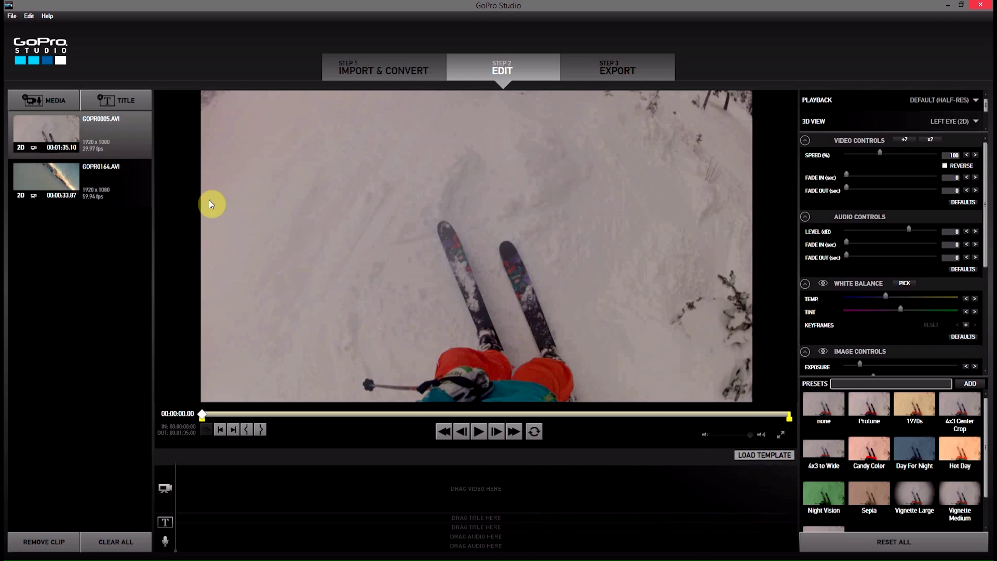
# Try the Protune, Candy Color and Day For Night presets on the selected clip, settling on Candy Color
pyautogui.click(94, 132)
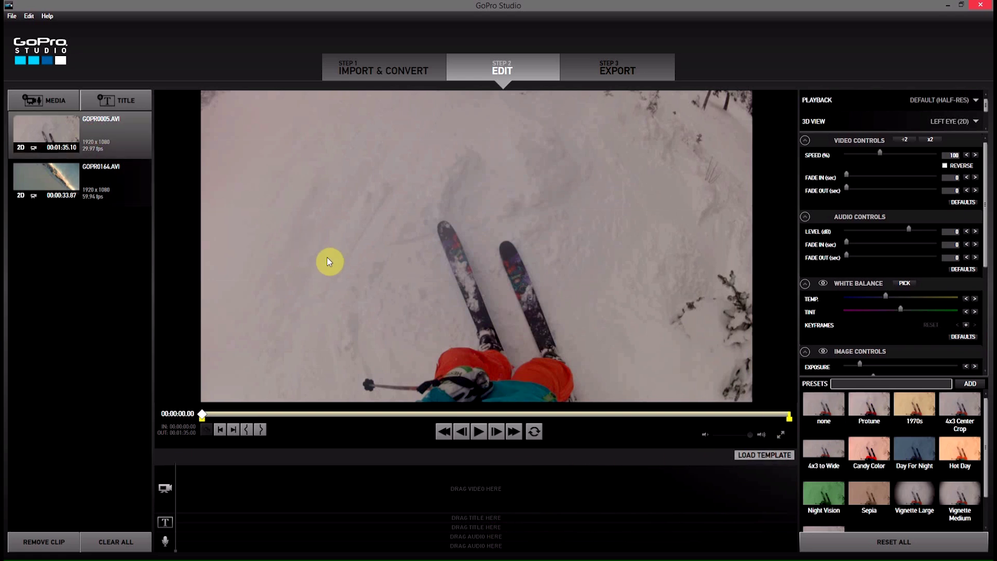
pyautogui.click(880, 419)
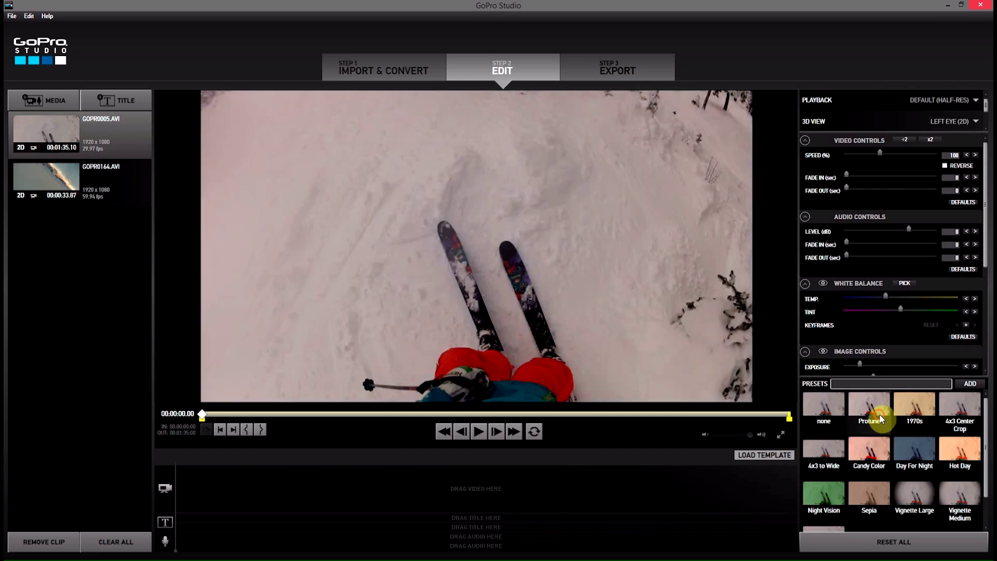
pyautogui.click(865, 461)
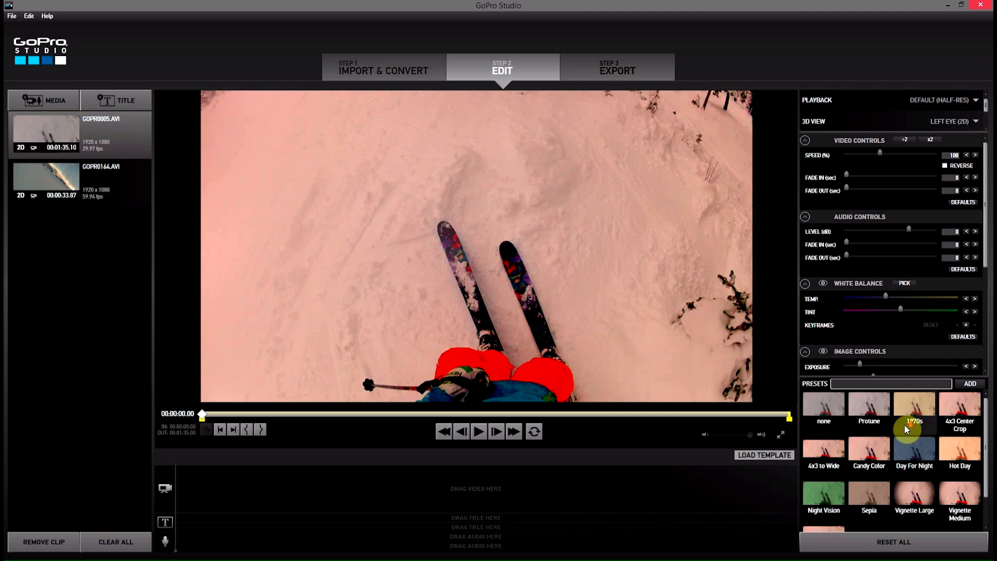
pyautogui.click(913, 457)
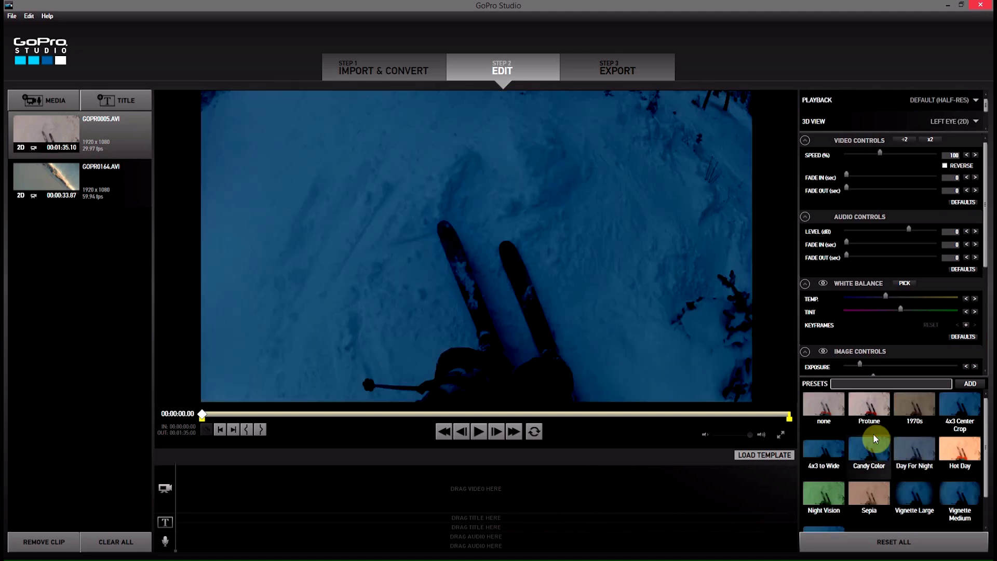
pyautogui.click(874, 441)
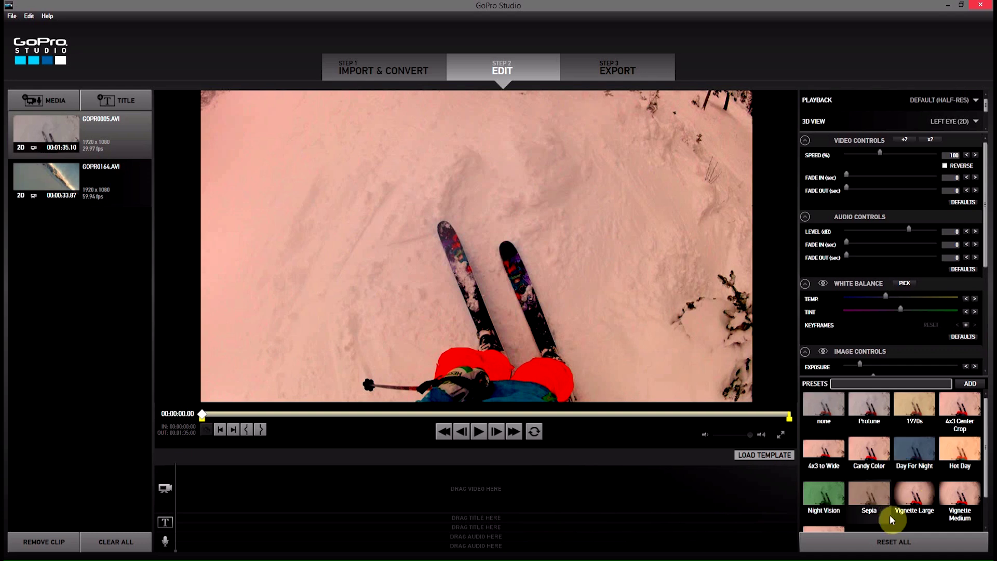
# Give GOPR0164 the 1970s look and 4x3 to Wide crop, then hide GoPro Studio
pyautogui.click(83, 196)
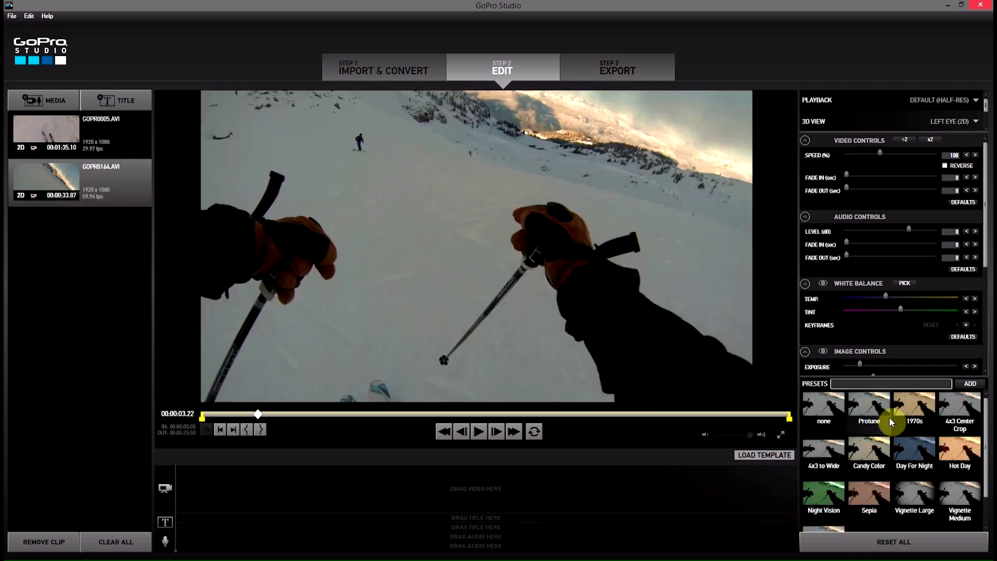
pyautogui.click(929, 409)
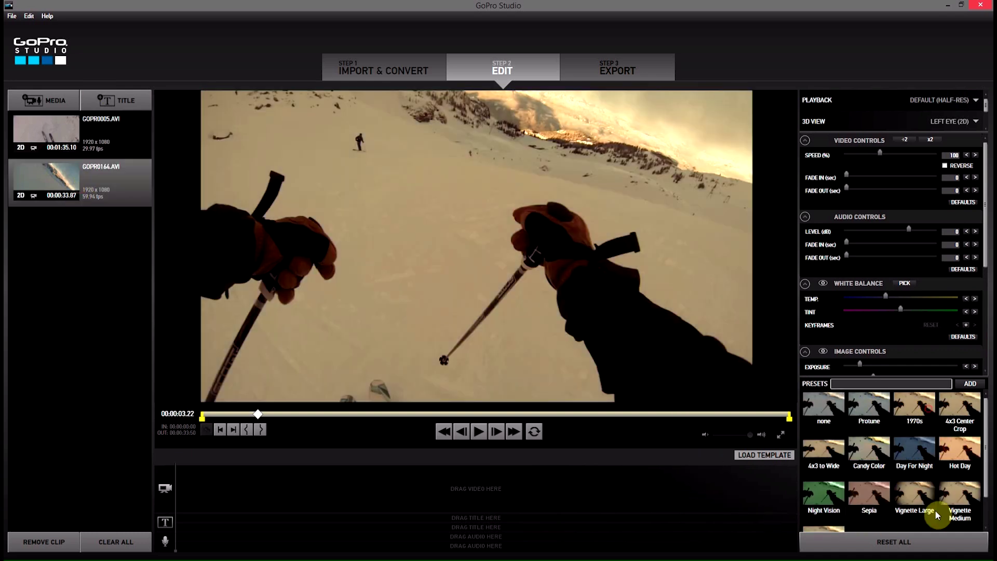
pyautogui.click(835, 450)
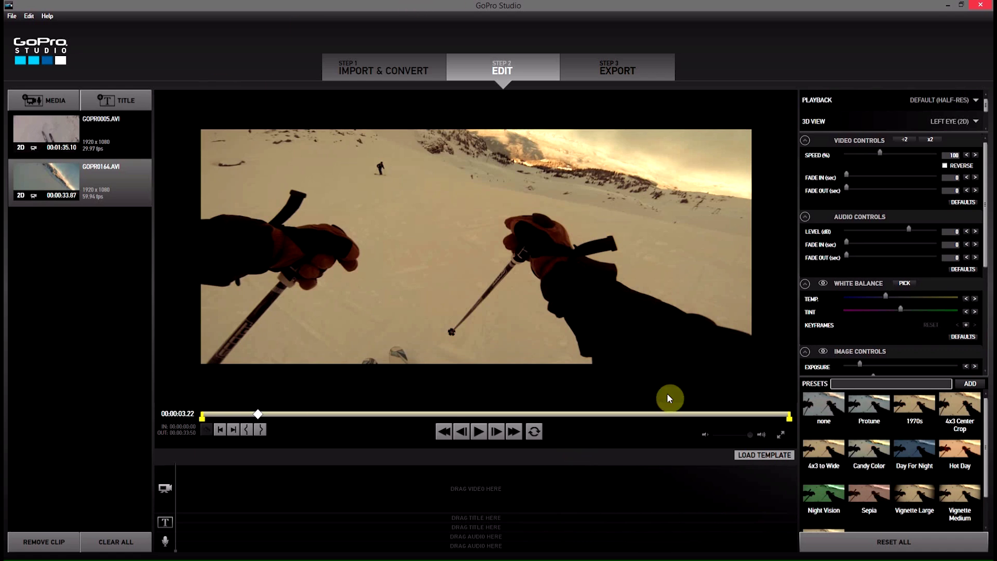
pyautogui.click(944, 10)
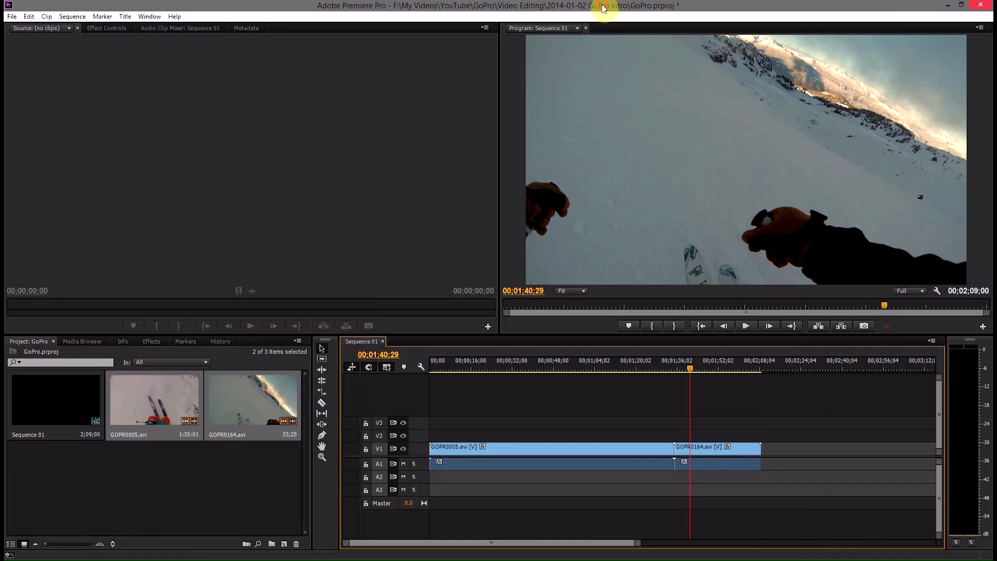
# Scrub the Premiere timeline through GOPR0164 and stop playback to check its warm widescreen look
pyautogui.click(500, 370)
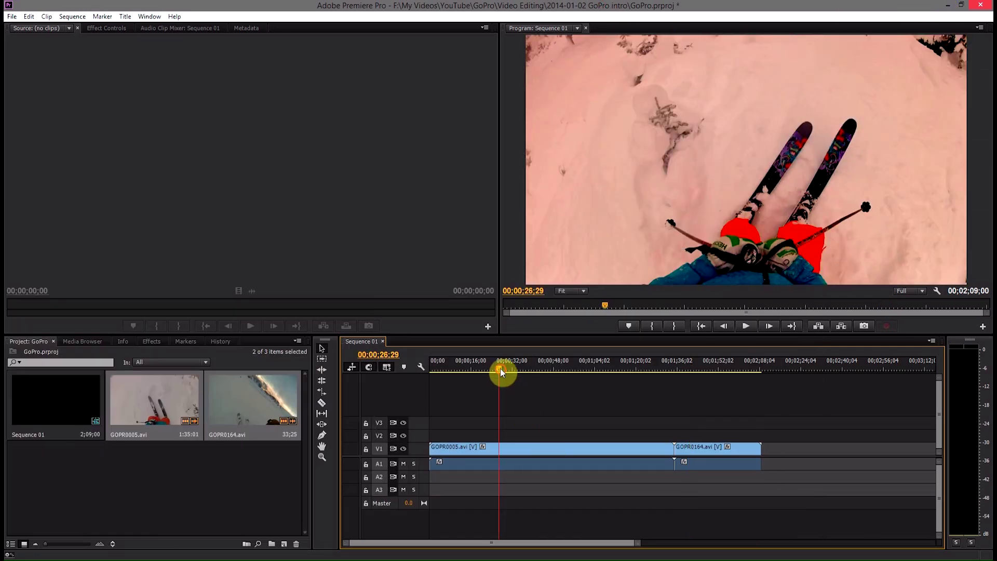
pyautogui.moveTo(501, 369); pyautogui.dragTo(661, 374)
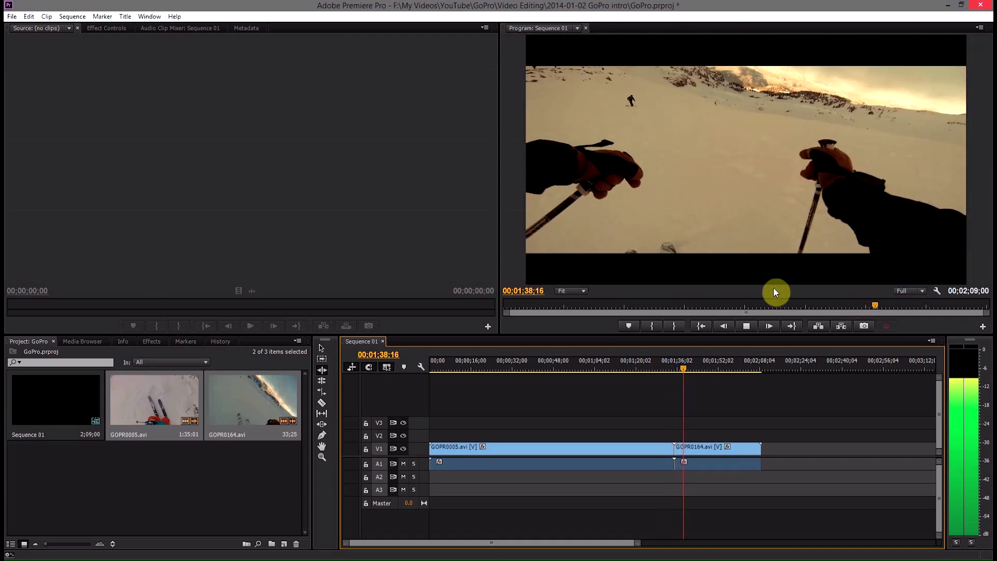
pyautogui.press('space')
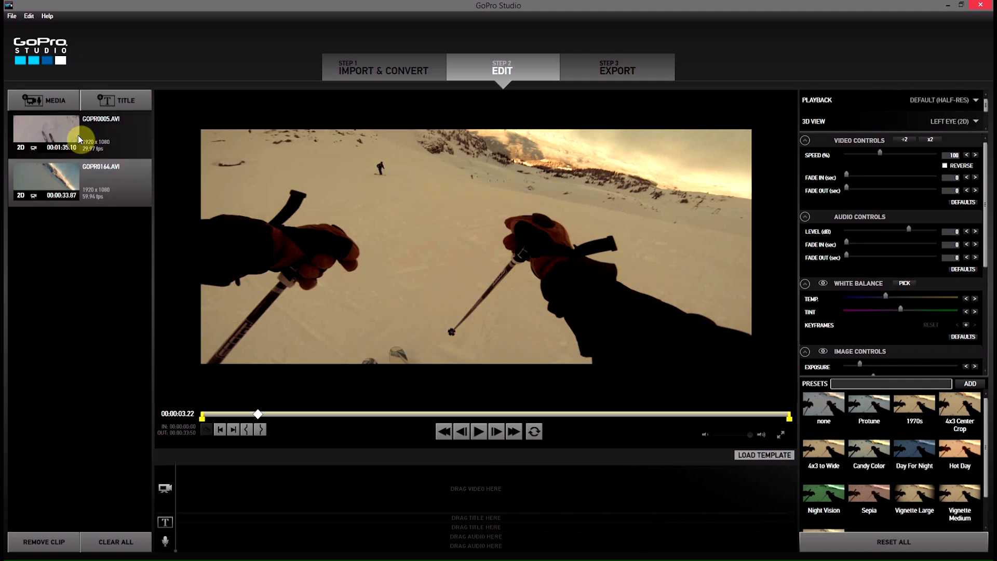
# Restore GoPro Studio to full screen, try Night Vision, settle on Sepia for GOPR0164, then minimize
pyautogui.moveTo(457, 7); pyautogui.dragTo(485, 287)
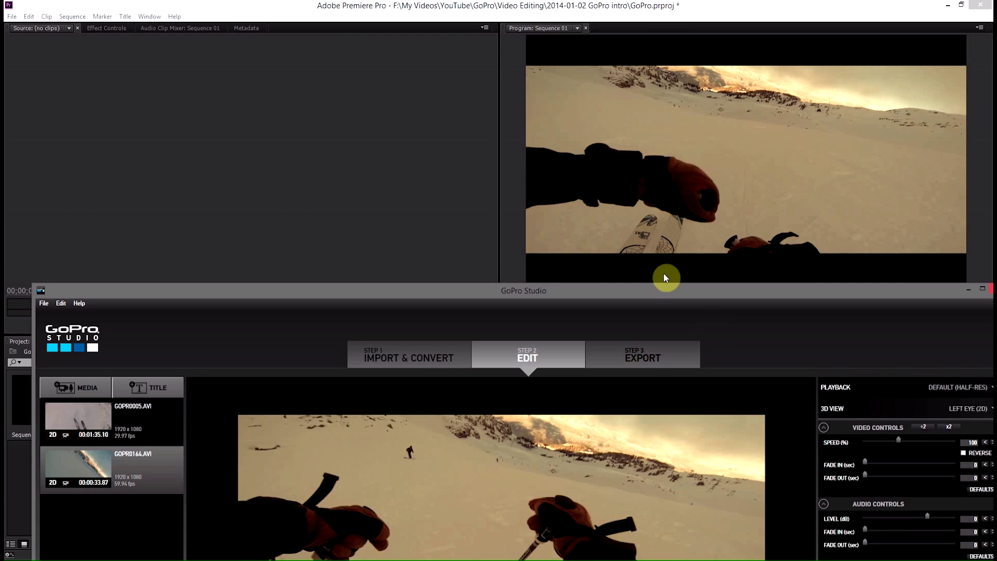
pyautogui.moveTo(661, 298); pyautogui.dragTo(626, 11)
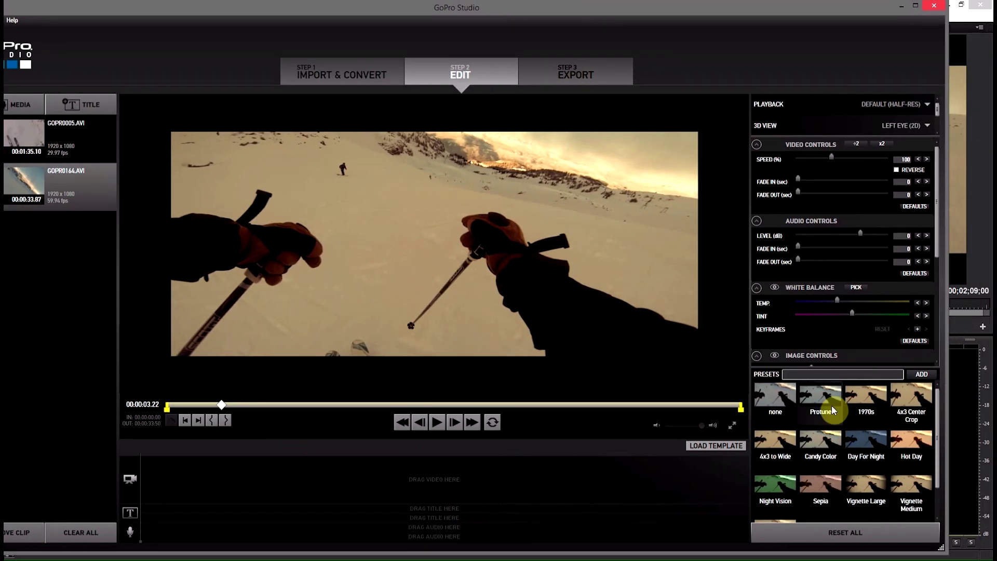
pyautogui.click(778, 485)
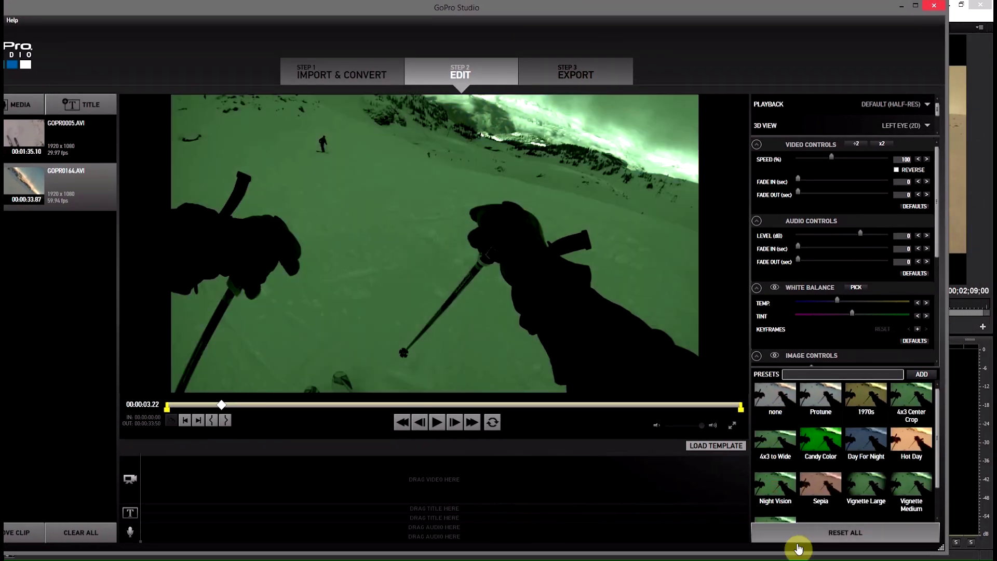
pyautogui.click(821, 488)
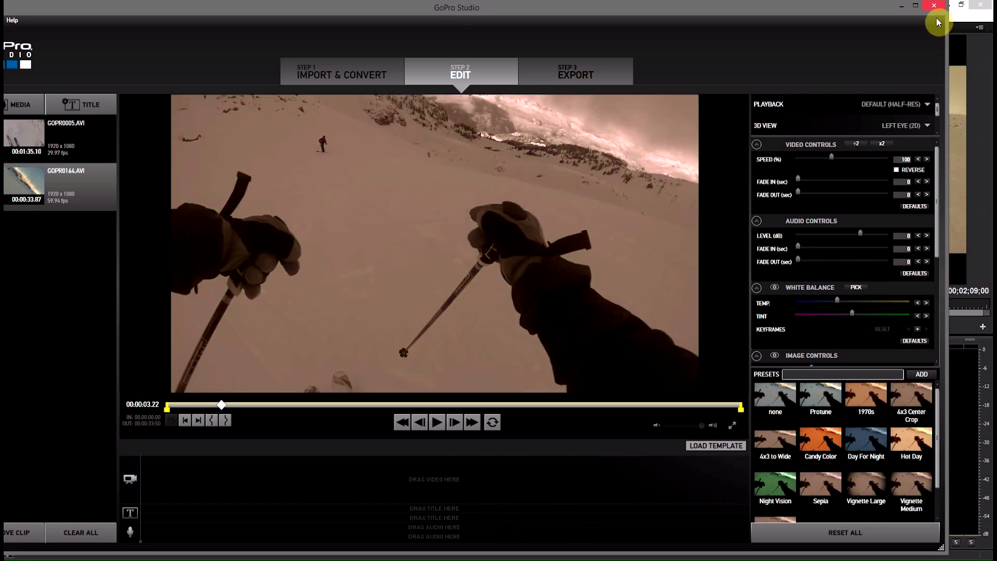
pyautogui.click(903, 6)
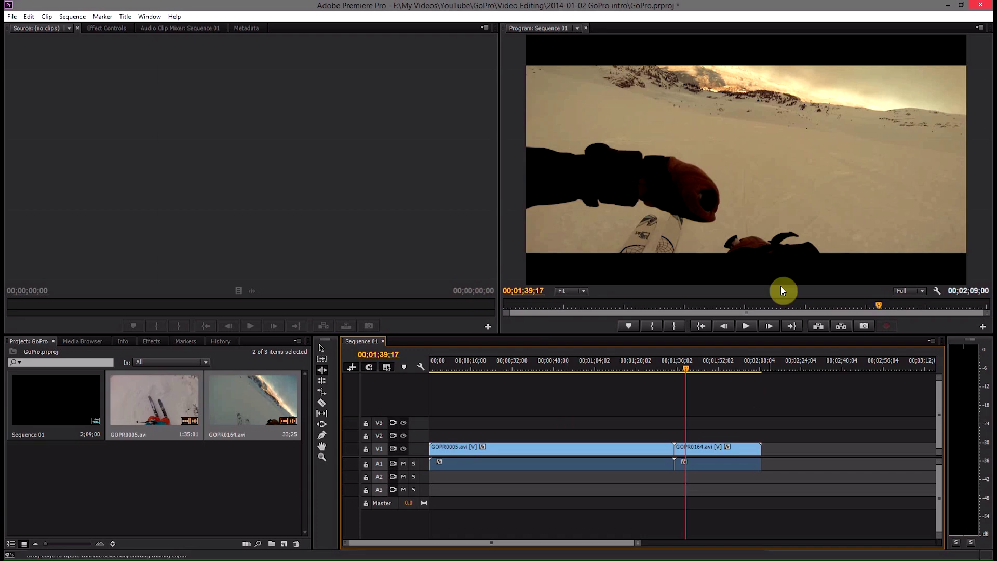
# Replay GOPR0164 from its start on the timeline to view the sepia tones, then Alt+Tab to GoPro Studio
pyautogui.press('space')
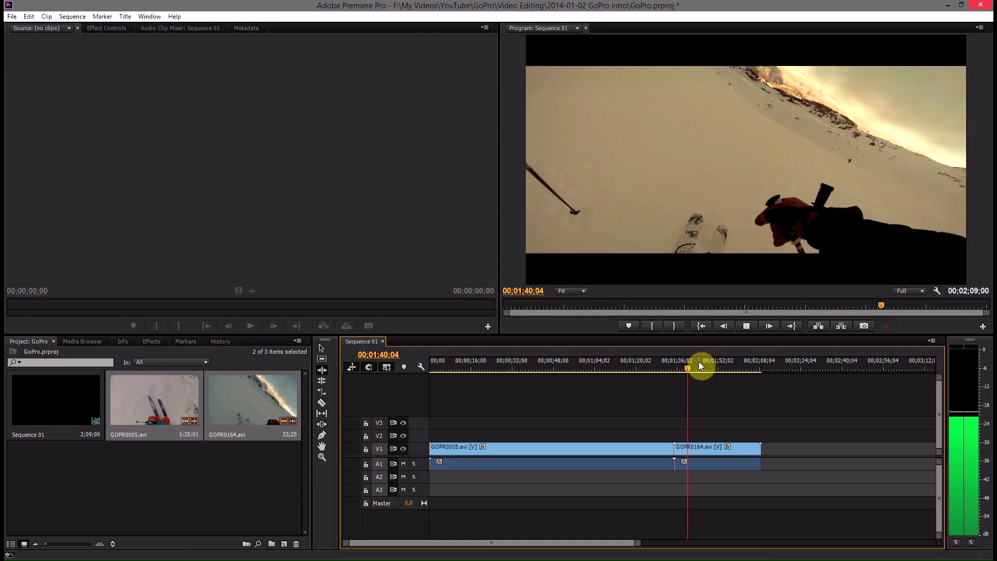
pyautogui.press('space')
pyautogui.moveTo(690, 369)
pyautogui.mouseDown()
pyautogui.moveTo(679, 370)
pyautogui.moveTo(693, 380)
pyautogui.mouseUp()
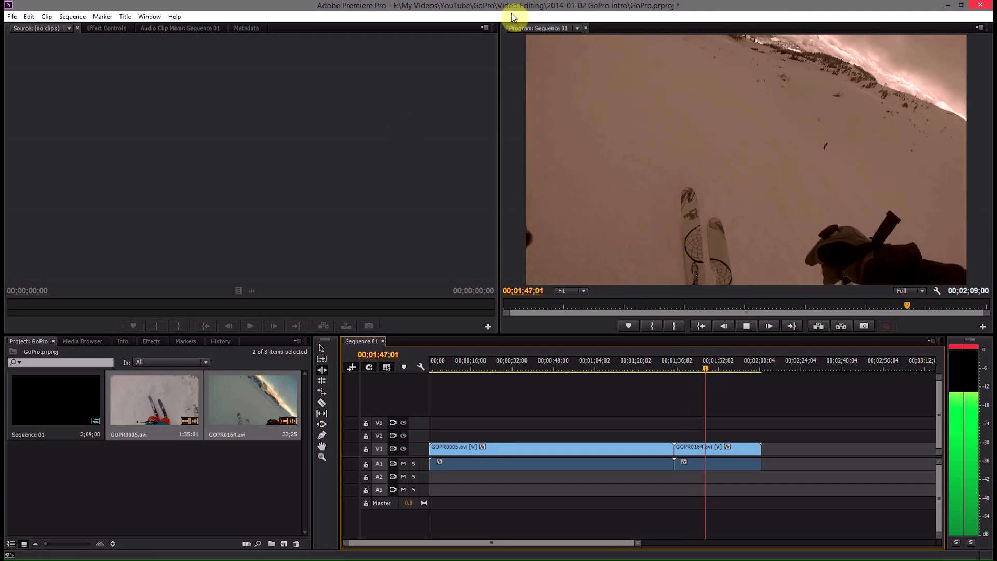
pyautogui.press('space')
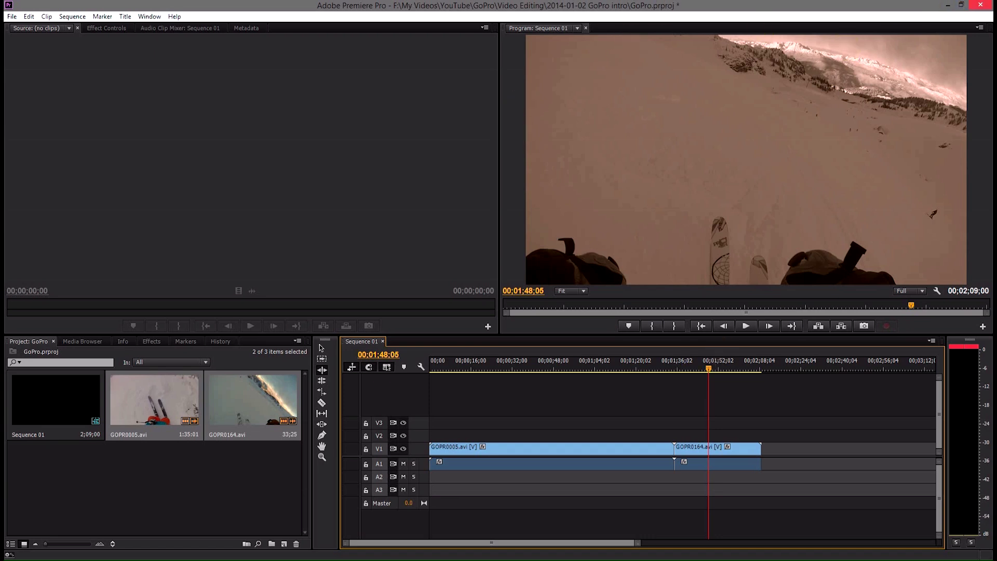
pyautogui.hotkey('alt', 'Tab')
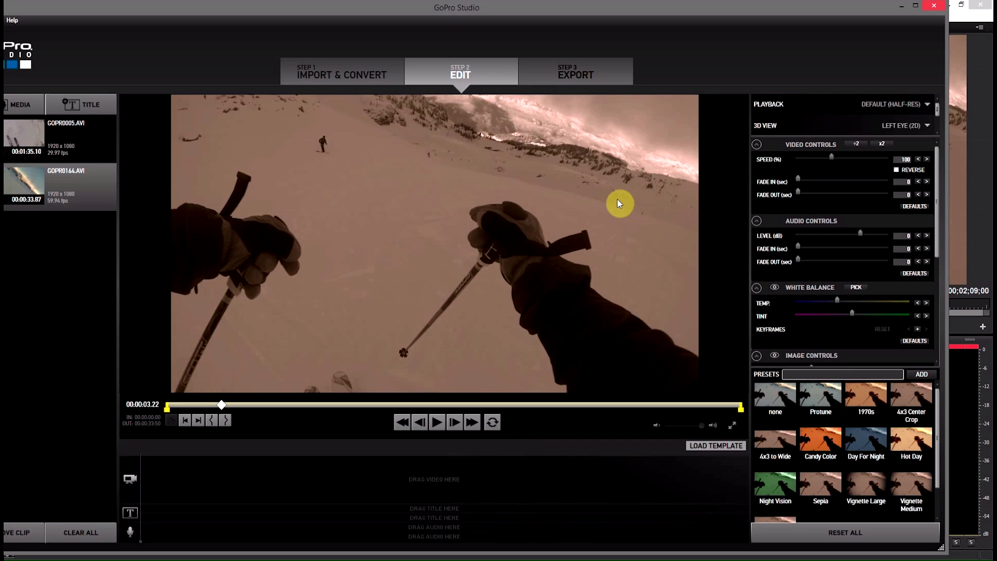
# Shrink GoPro Studio to a smaller window positioned above Premiere's timeline
pyautogui.moveTo(501, 7); pyautogui.dragTo(554, 31)
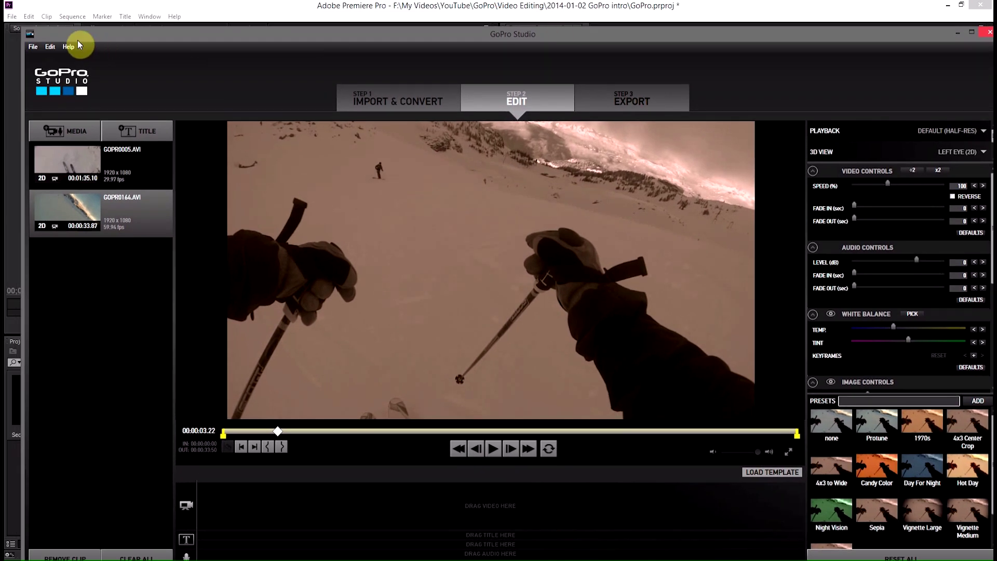
pyautogui.moveTo(26, 26); pyautogui.dragTo(268, 154)
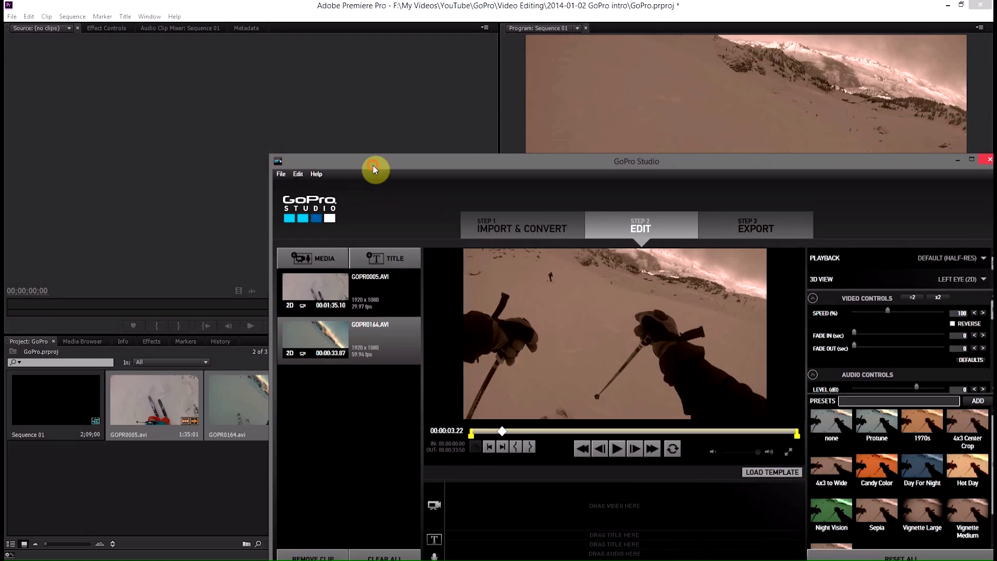
pyautogui.moveTo(373, 166); pyautogui.dragTo(305, 44)
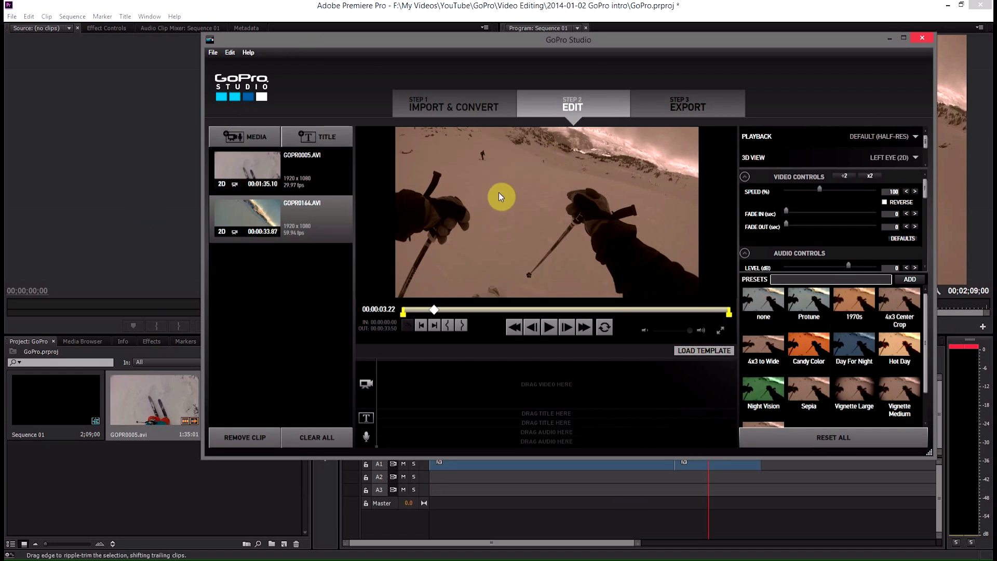